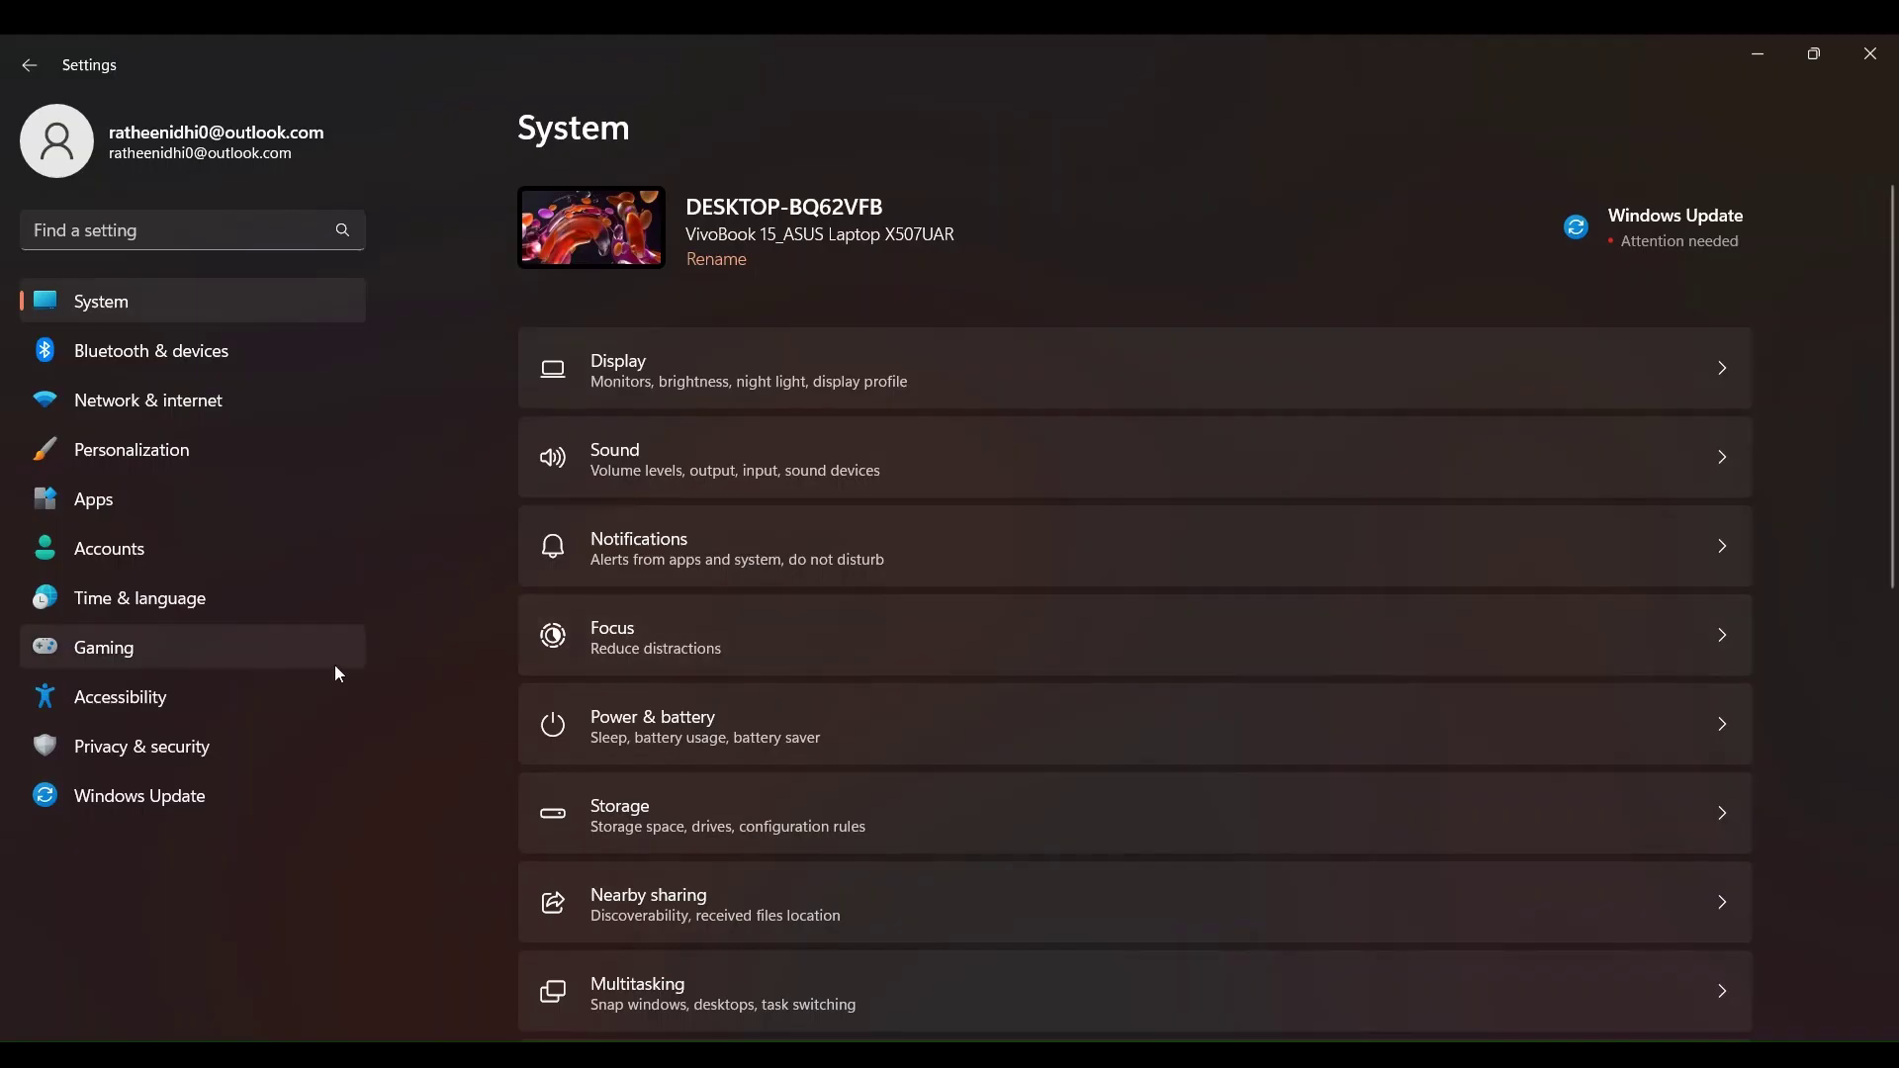
# Step: Review the Microphone access and app microphone access toggles under Privacy & security
pyautogui.click(258, 748)
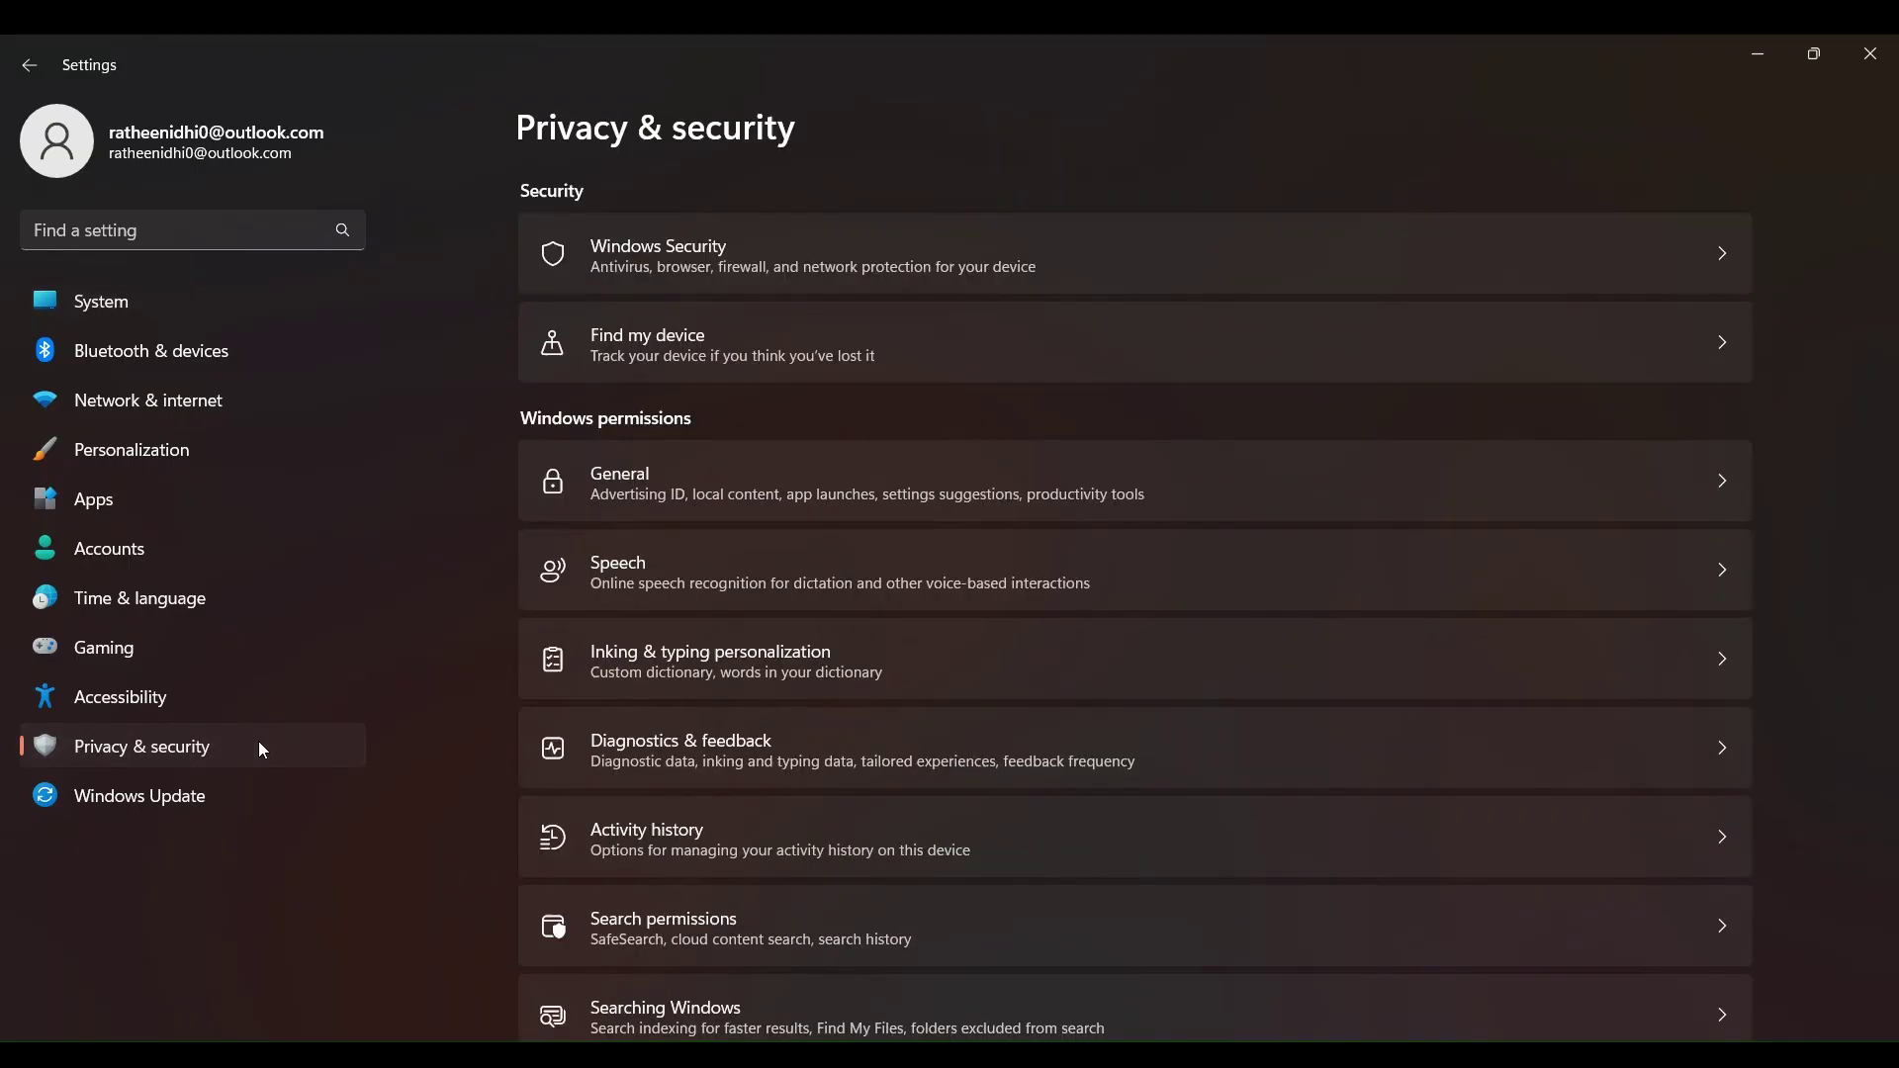
pyautogui.scroll(-3, 852, 583)
pyautogui.scroll(-2, 851, 584)
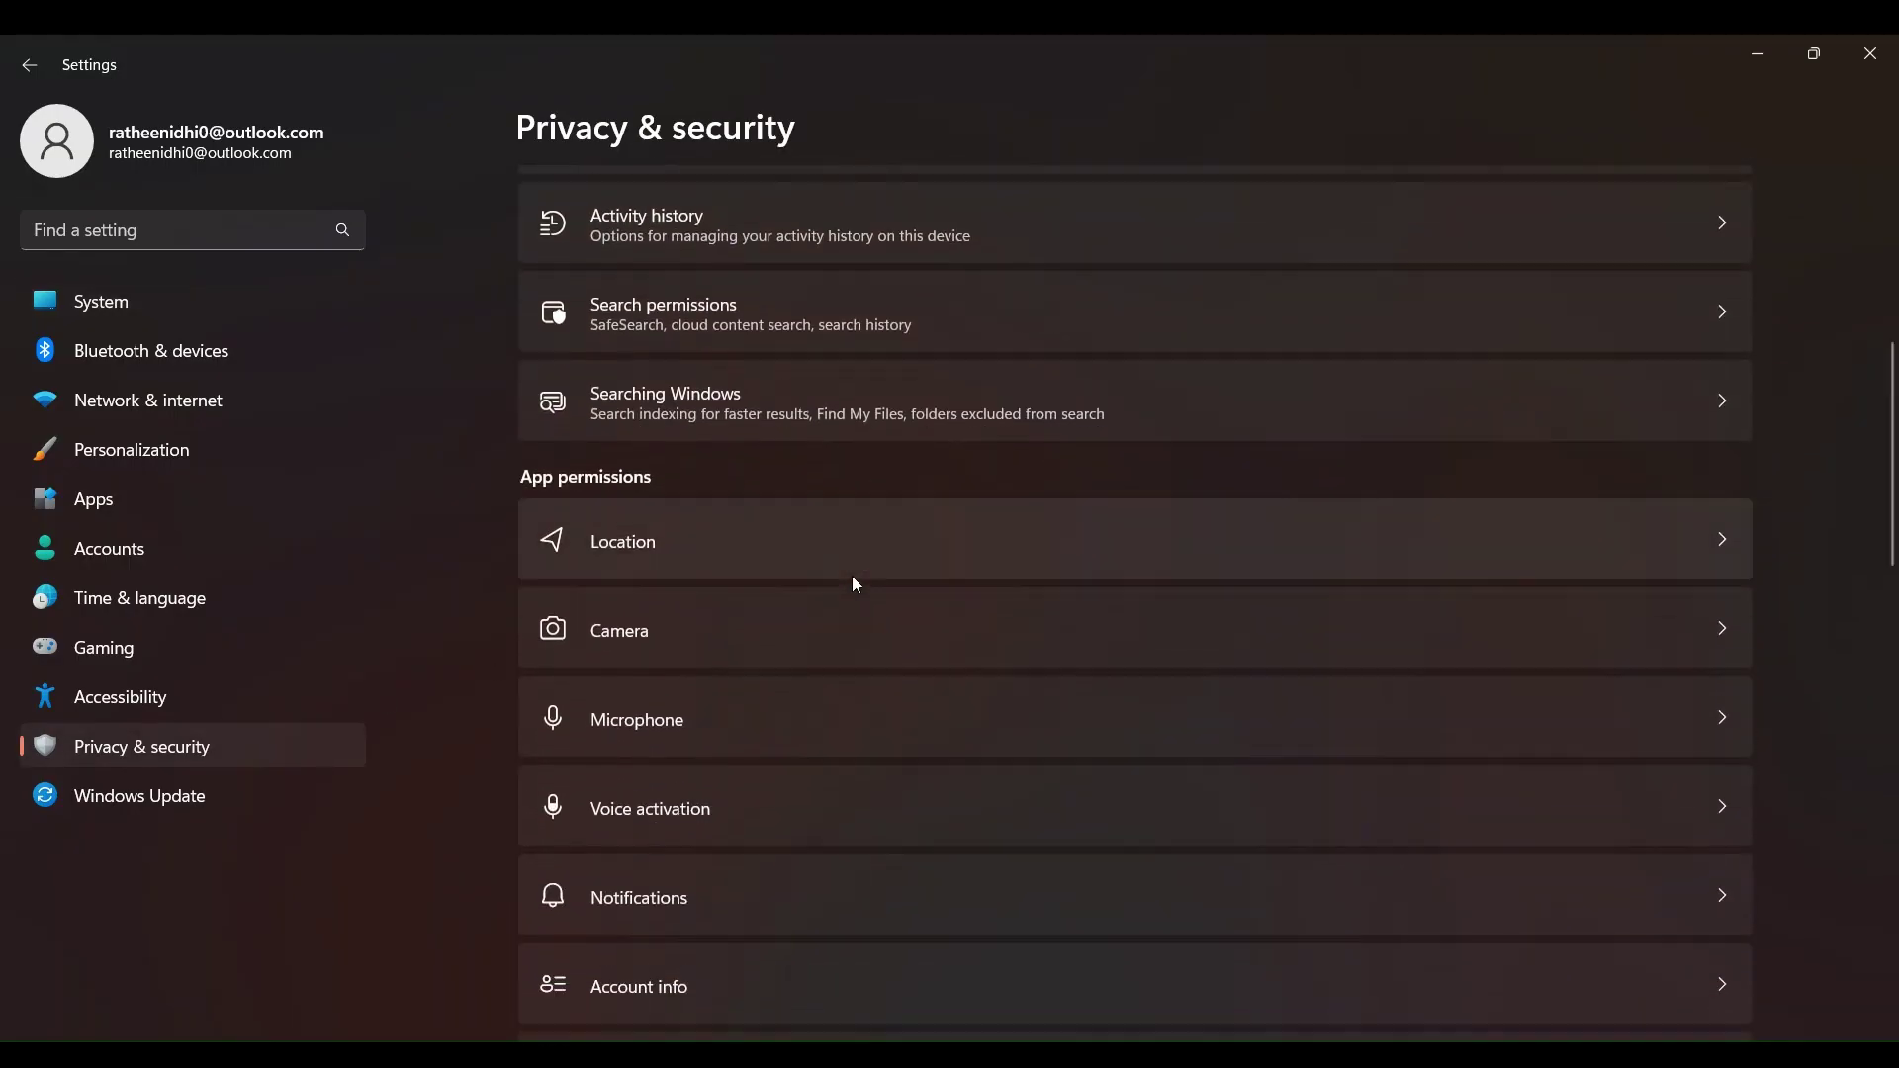
pyautogui.scroll(-1, 852, 582)
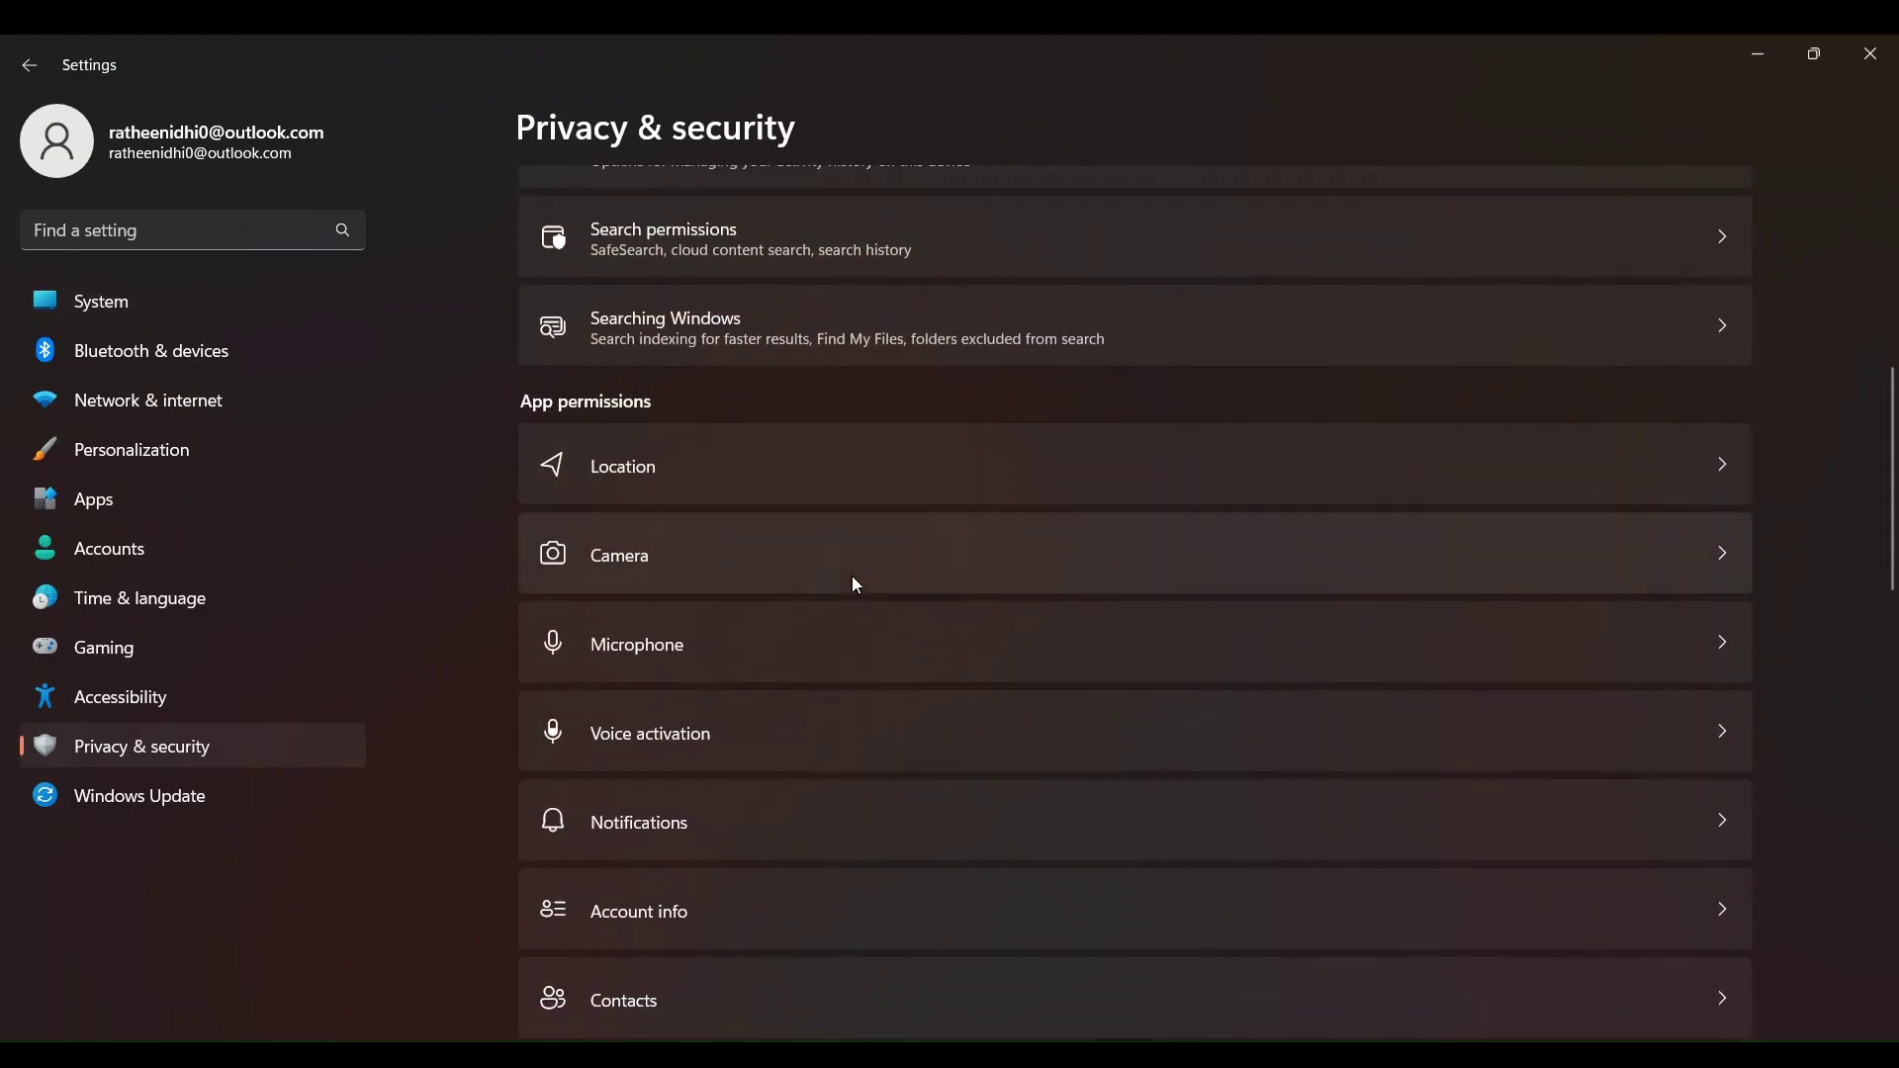
pyautogui.click(806, 648)
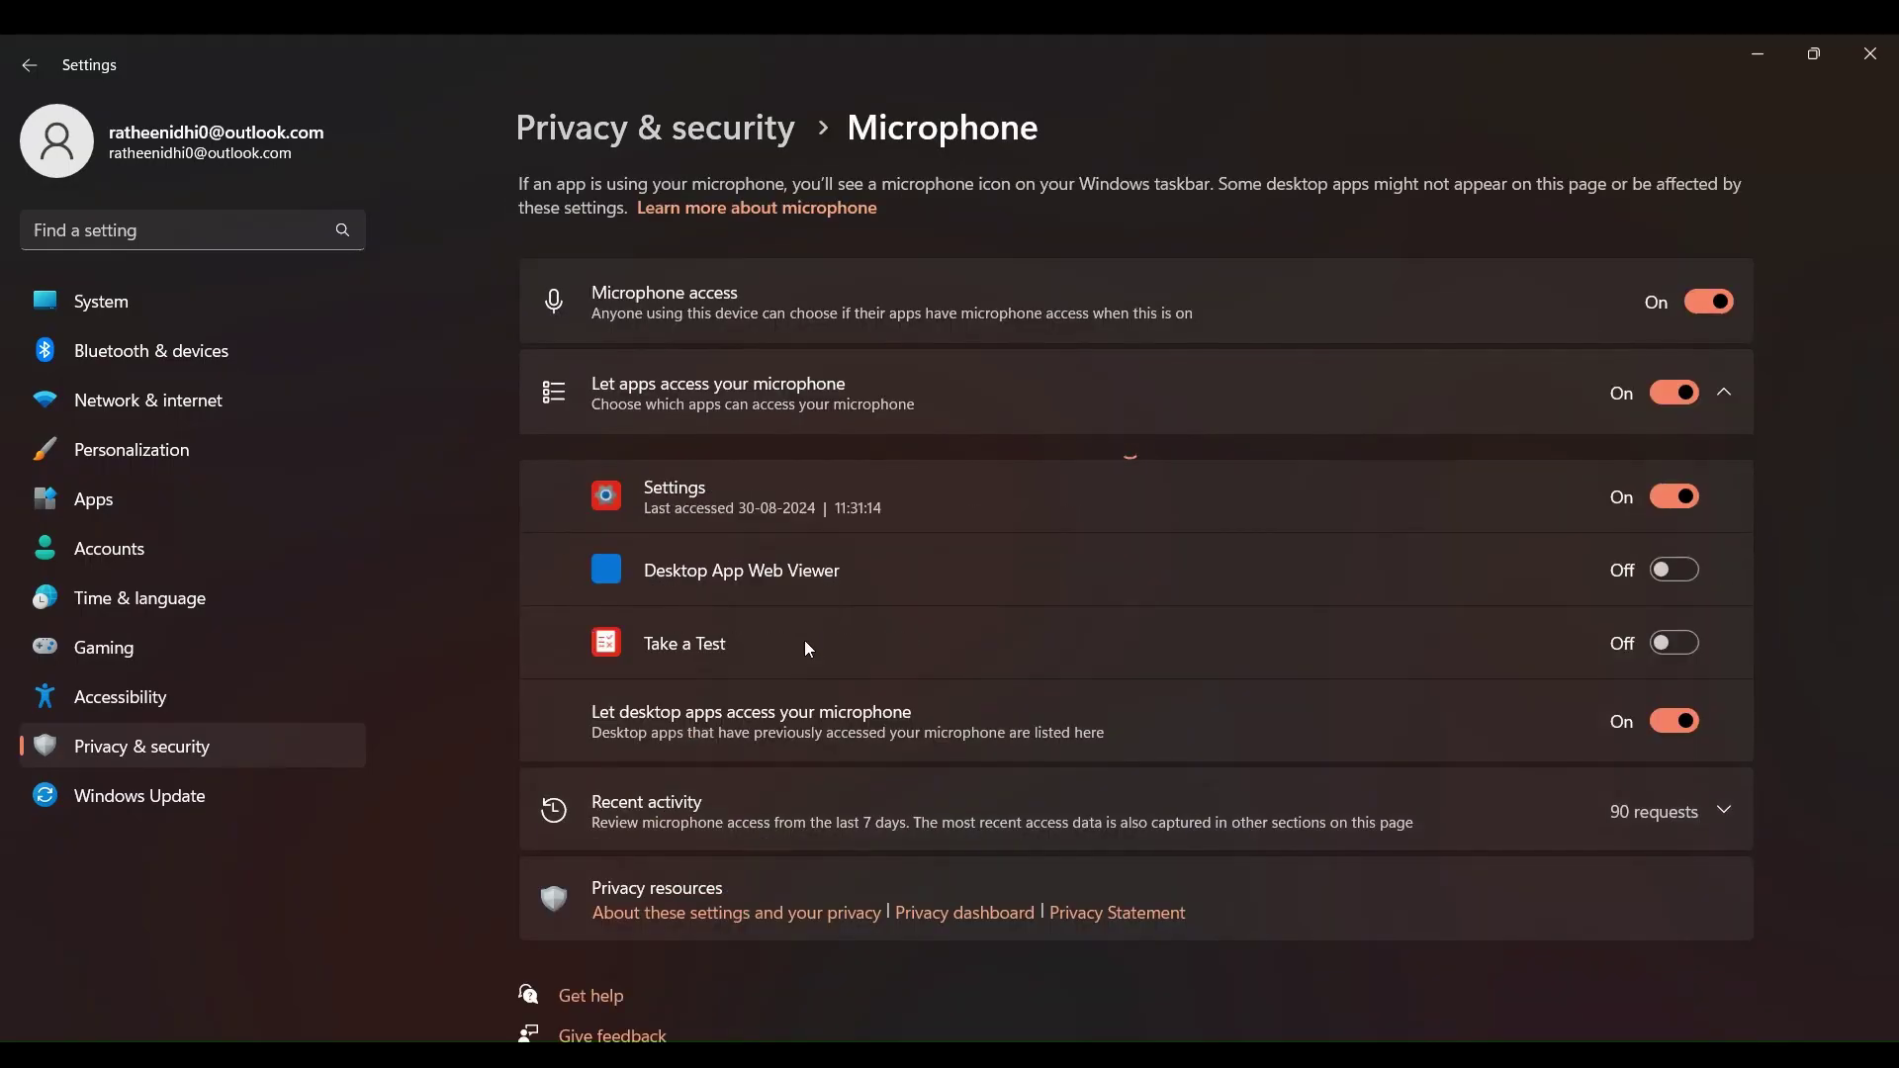
pyautogui.scroll(-1, 804, 647)
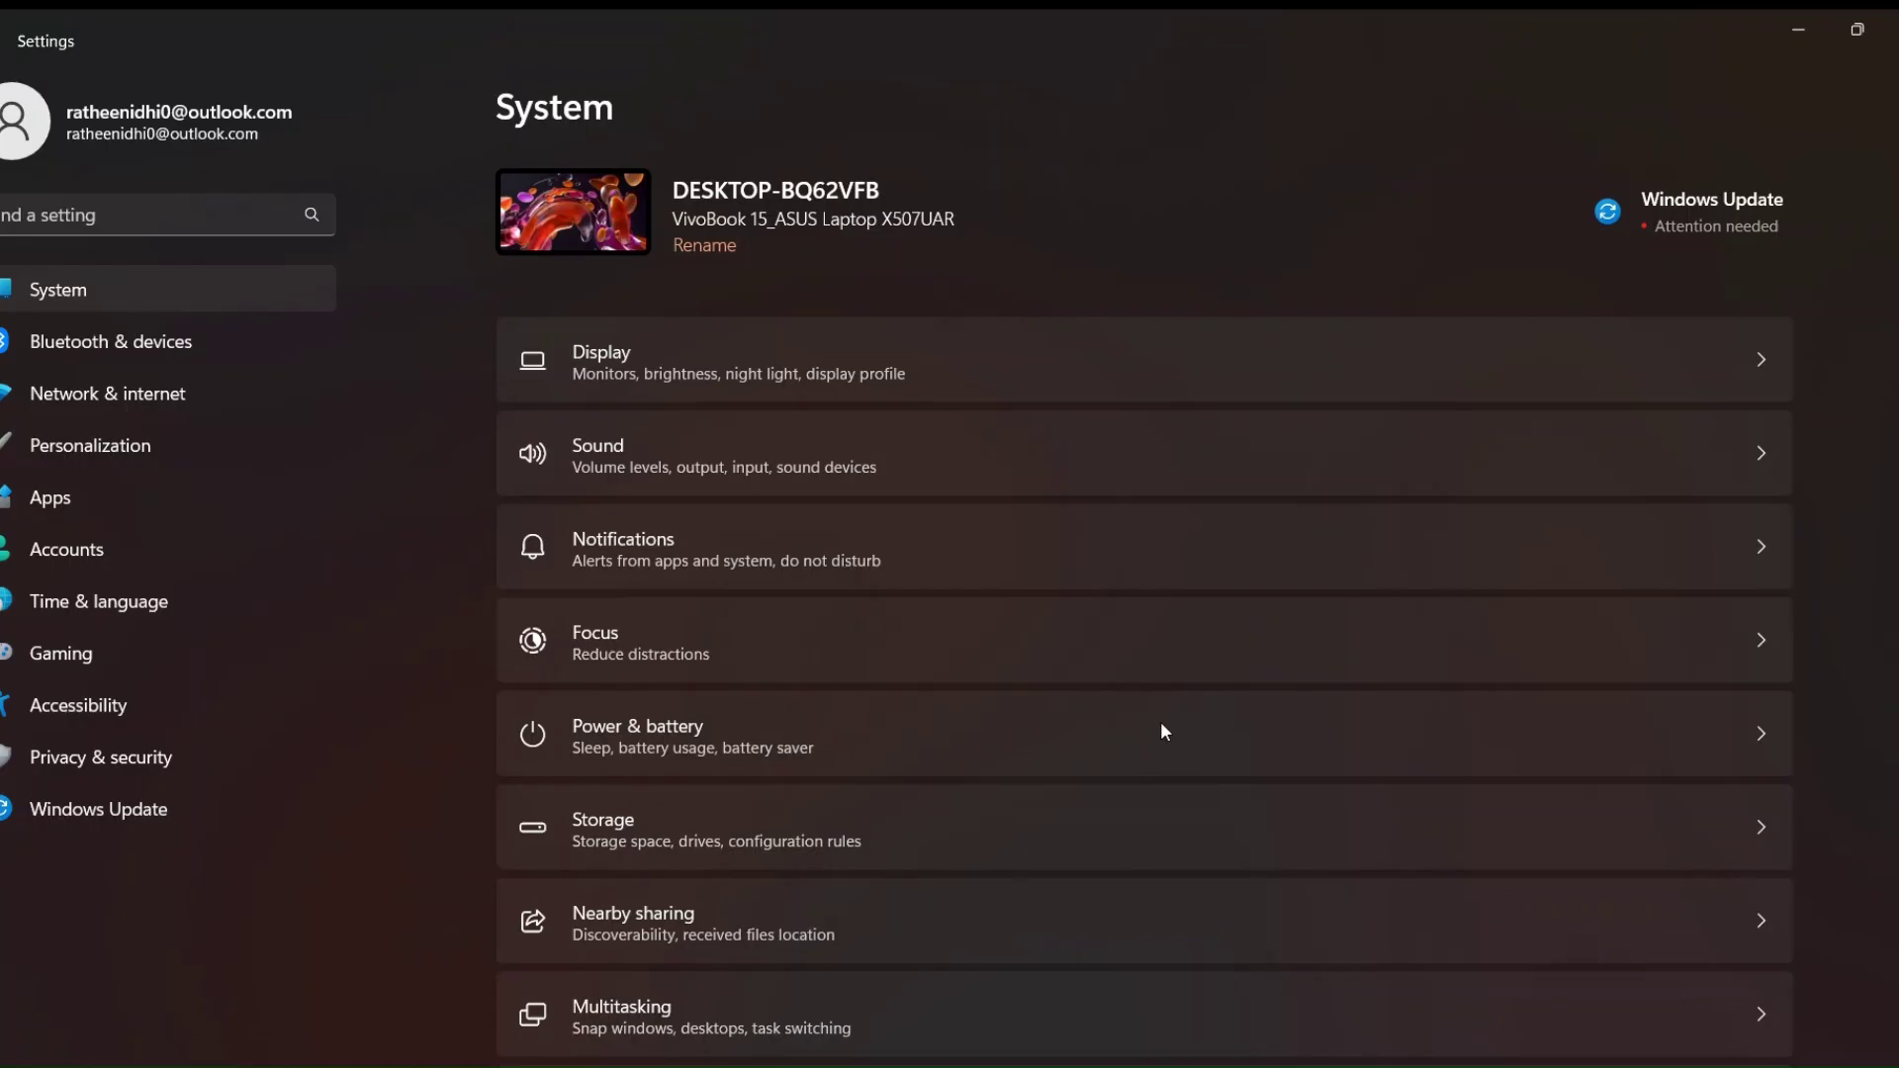
# Step: Select Headset (WH-CH520) as the sound input device
pyautogui.click(1286, 479)
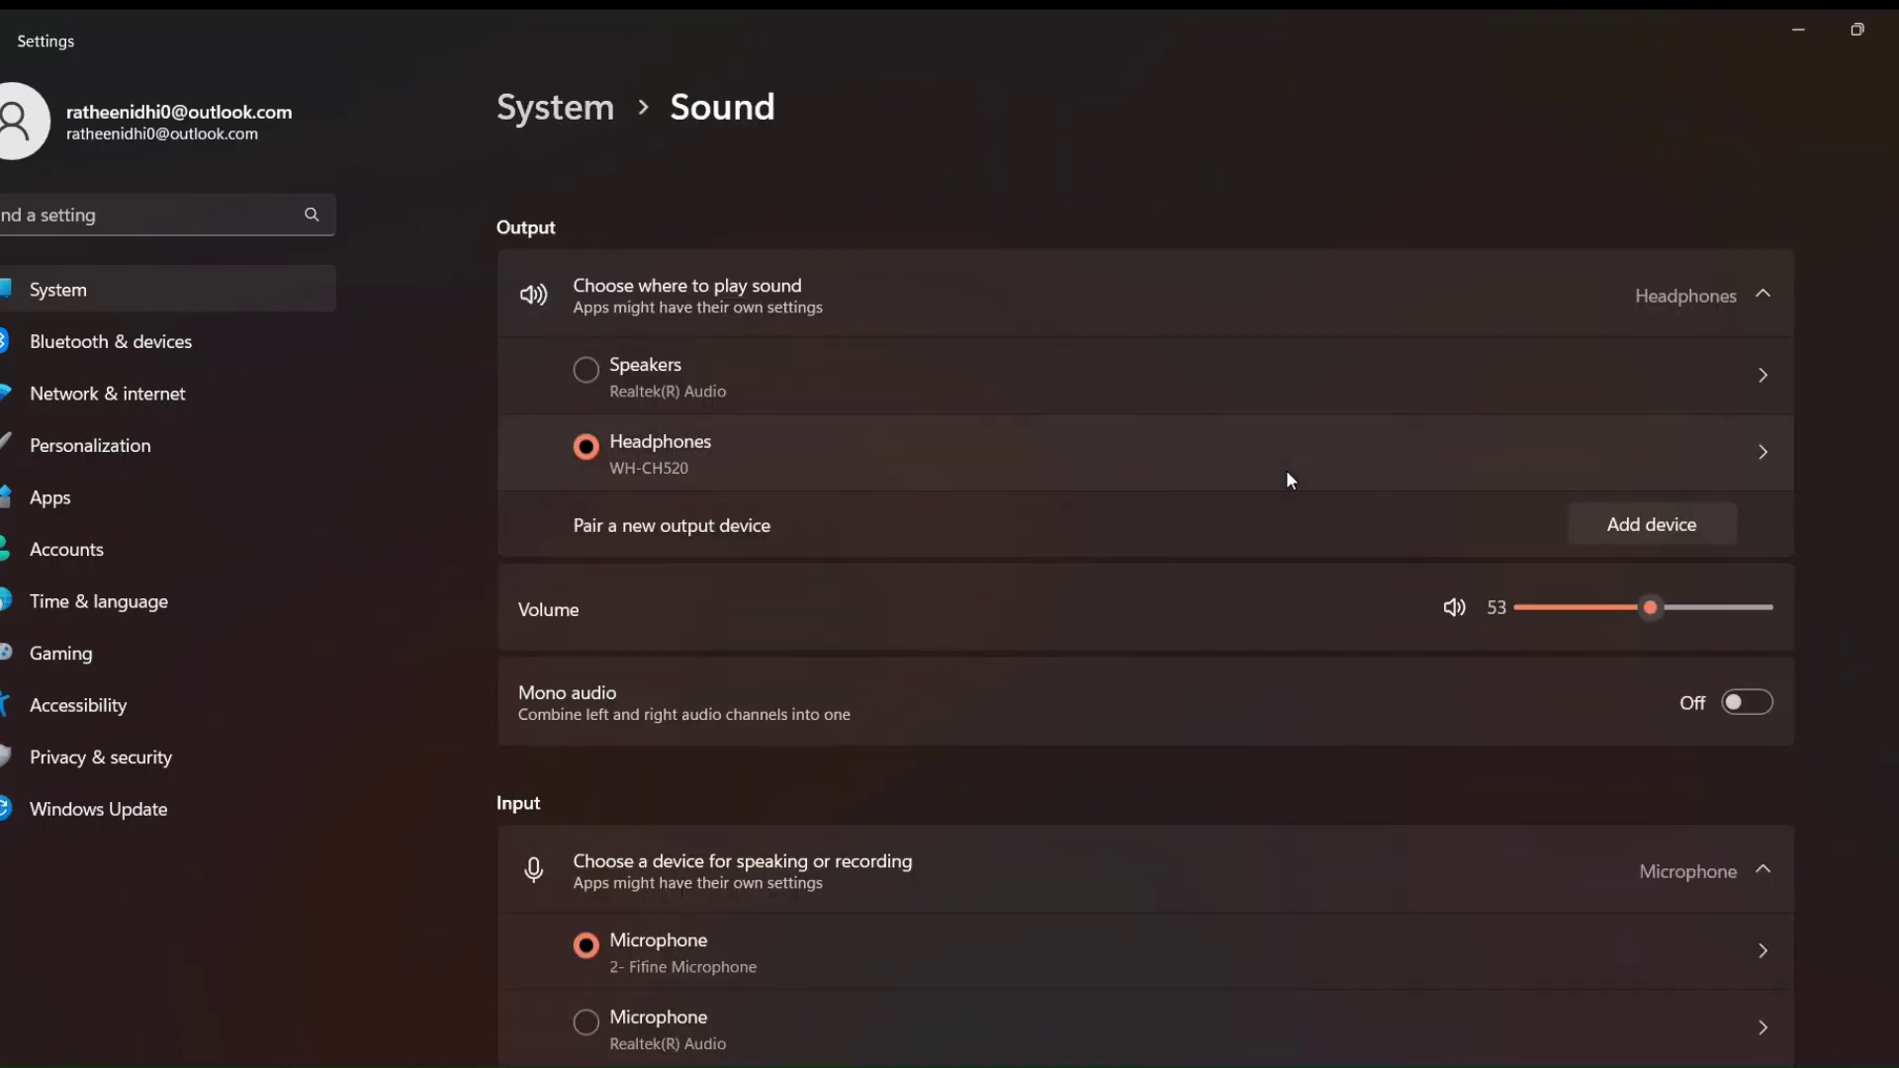
pyautogui.scroll(-2, 1286, 480)
pyautogui.scroll(-1, 1287, 479)
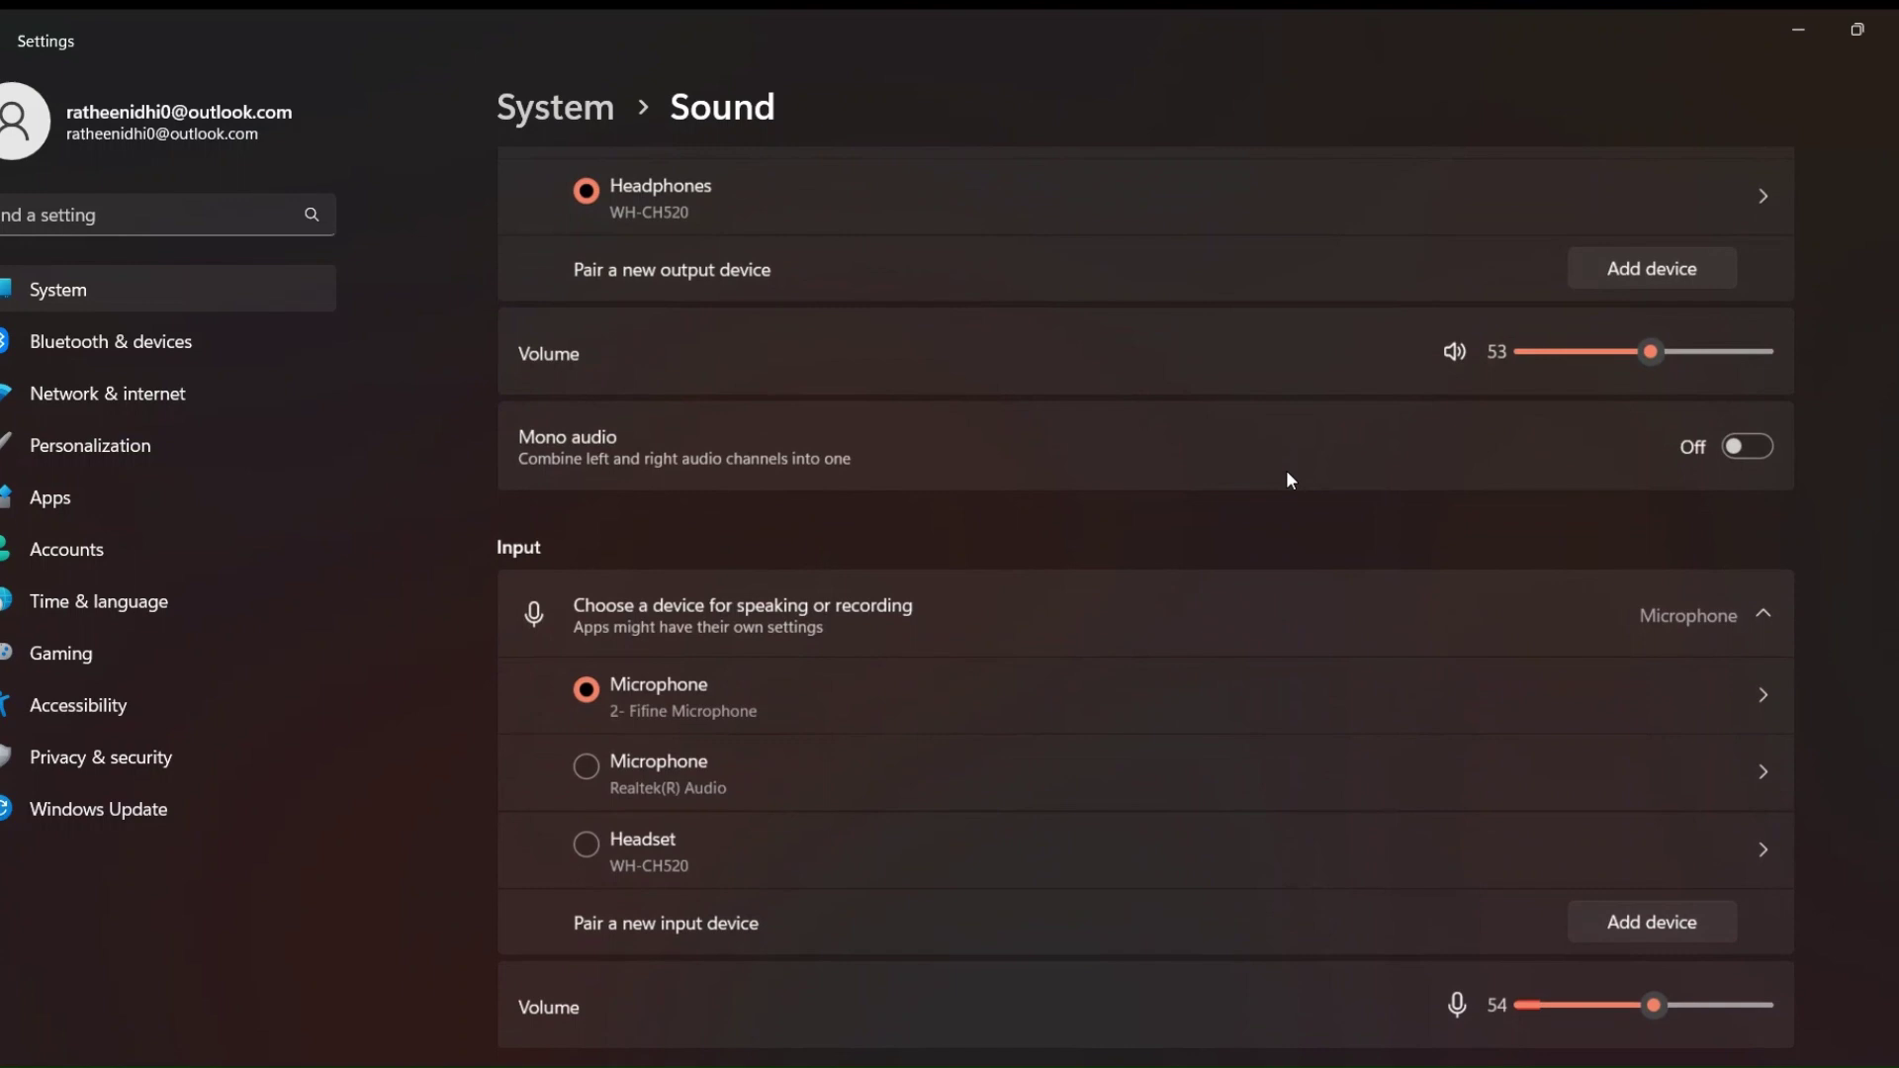
pyautogui.scroll(-1, 1287, 480)
pyautogui.scroll(-1, 1287, 476)
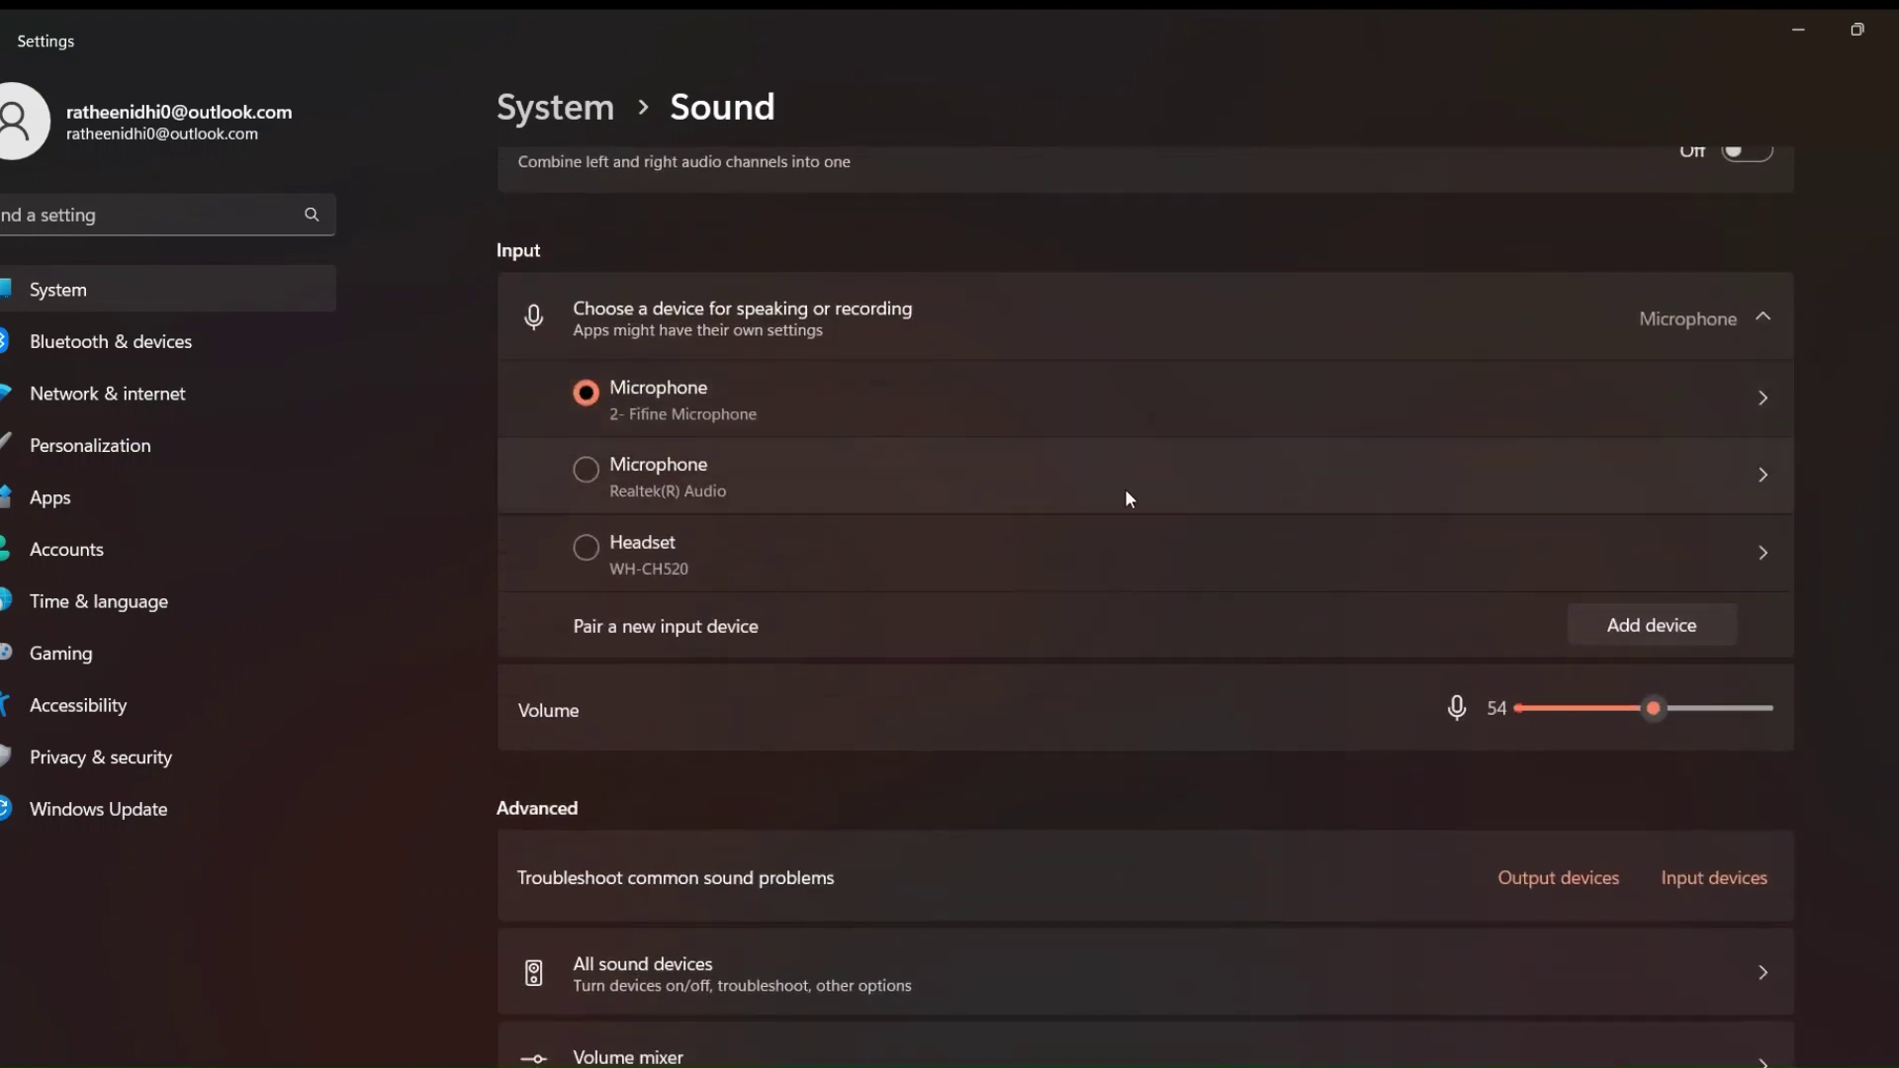
pyautogui.click(585, 547)
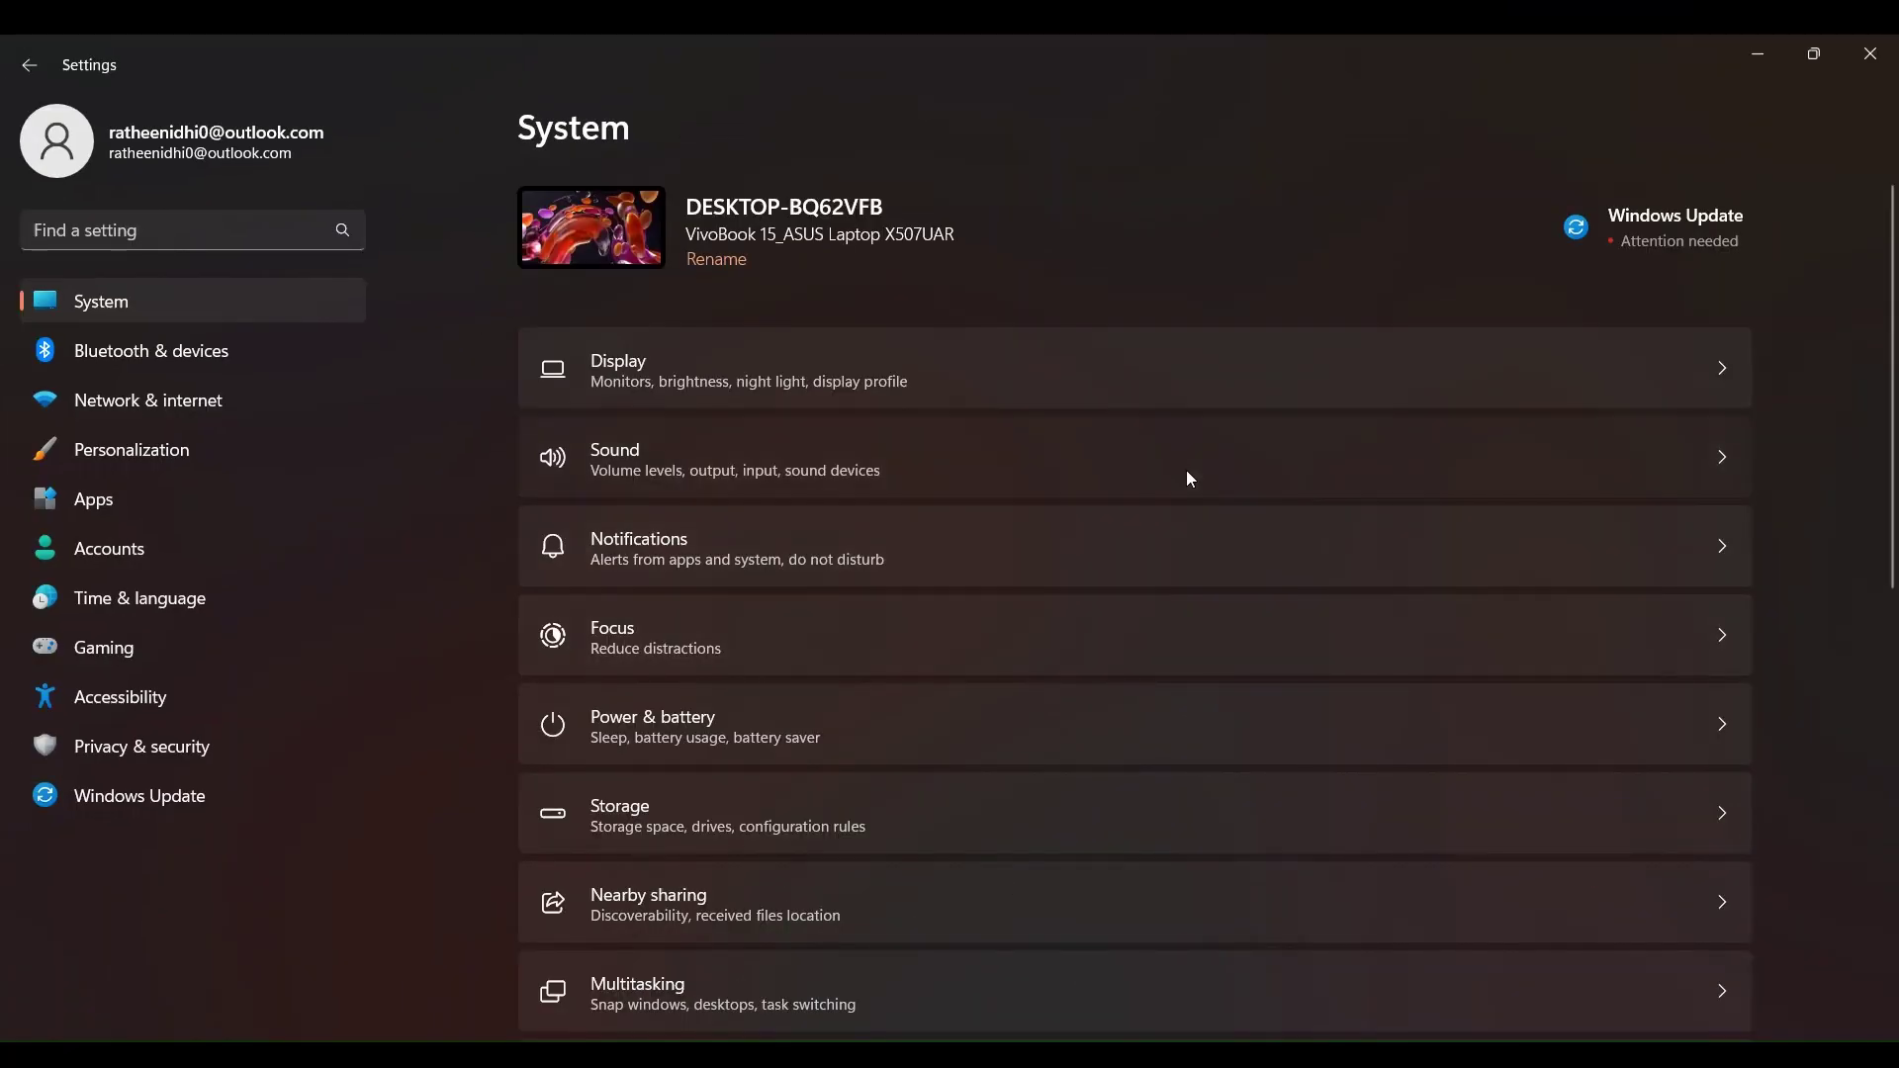
# Step: Return to the Sound page's Input section, where the Fifine microphone shows volume 54
pyautogui.click(1188, 472)
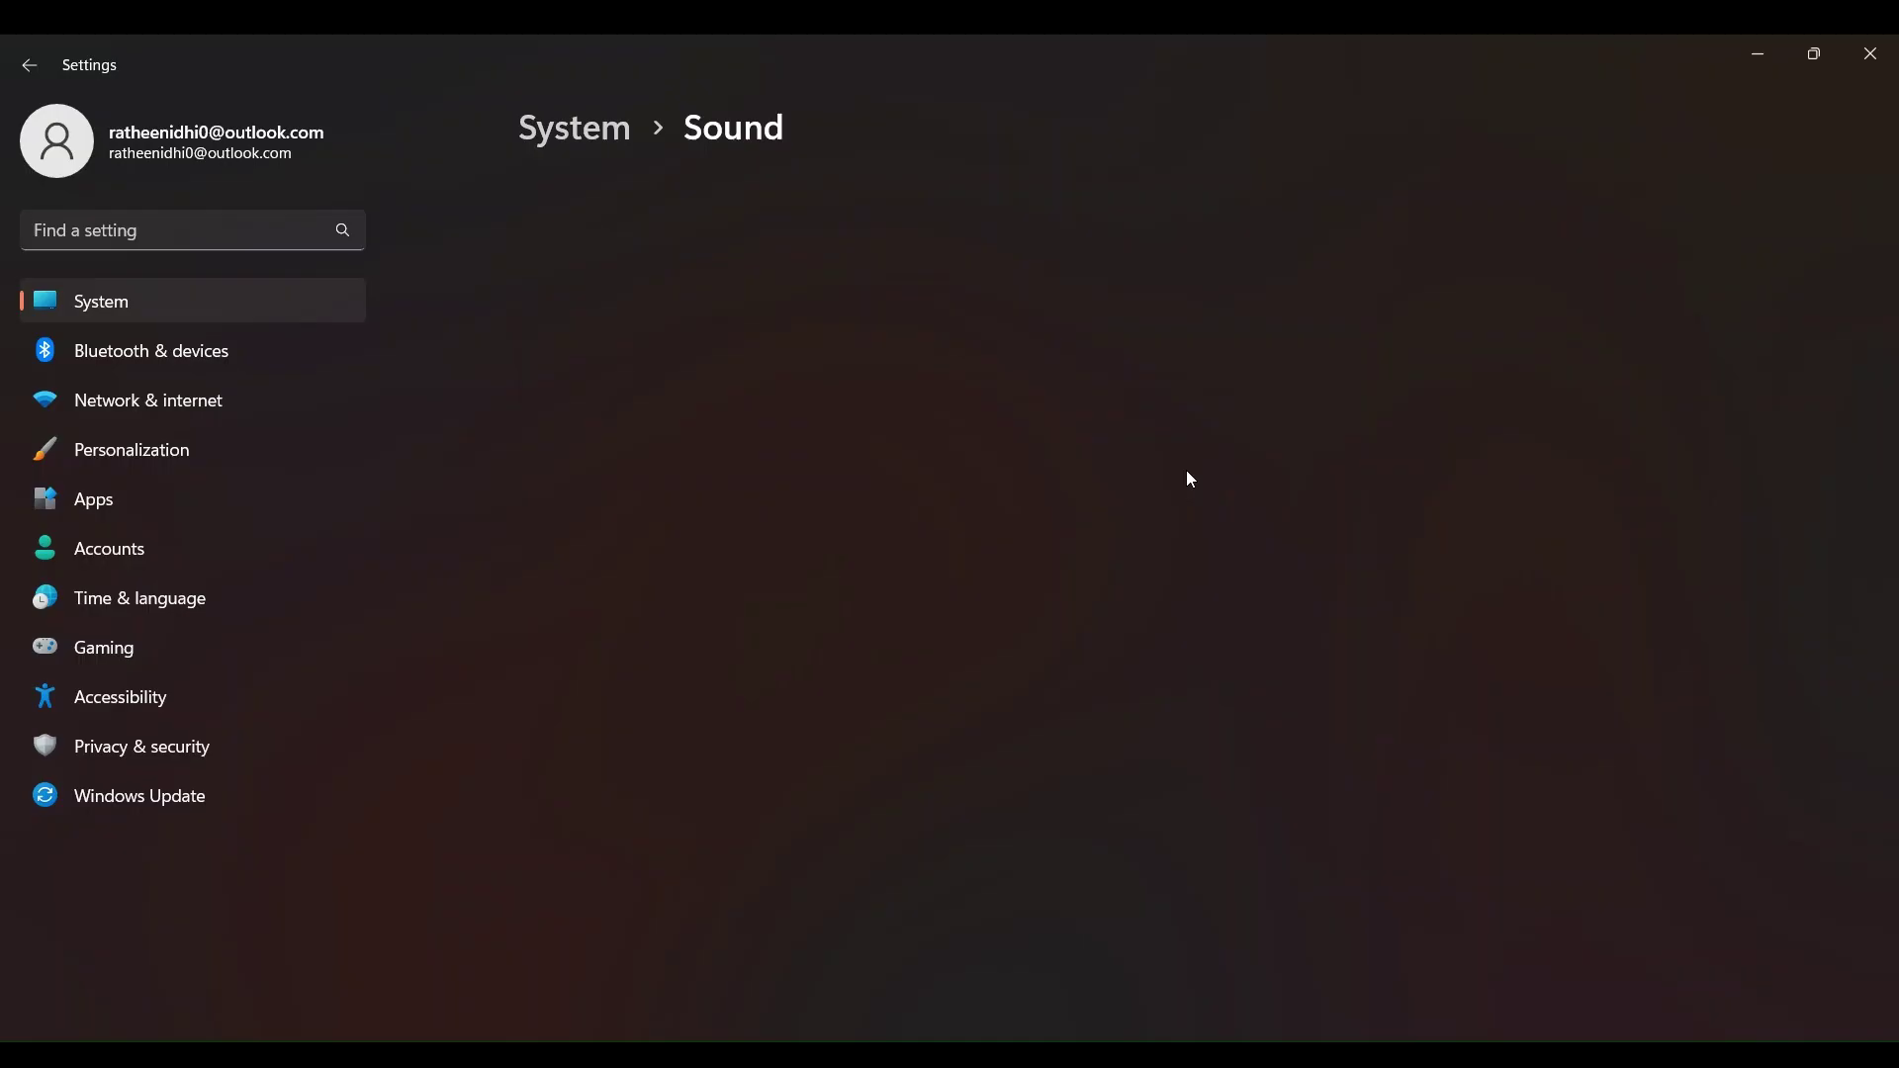
pyautogui.scroll(-2, 1186, 471)
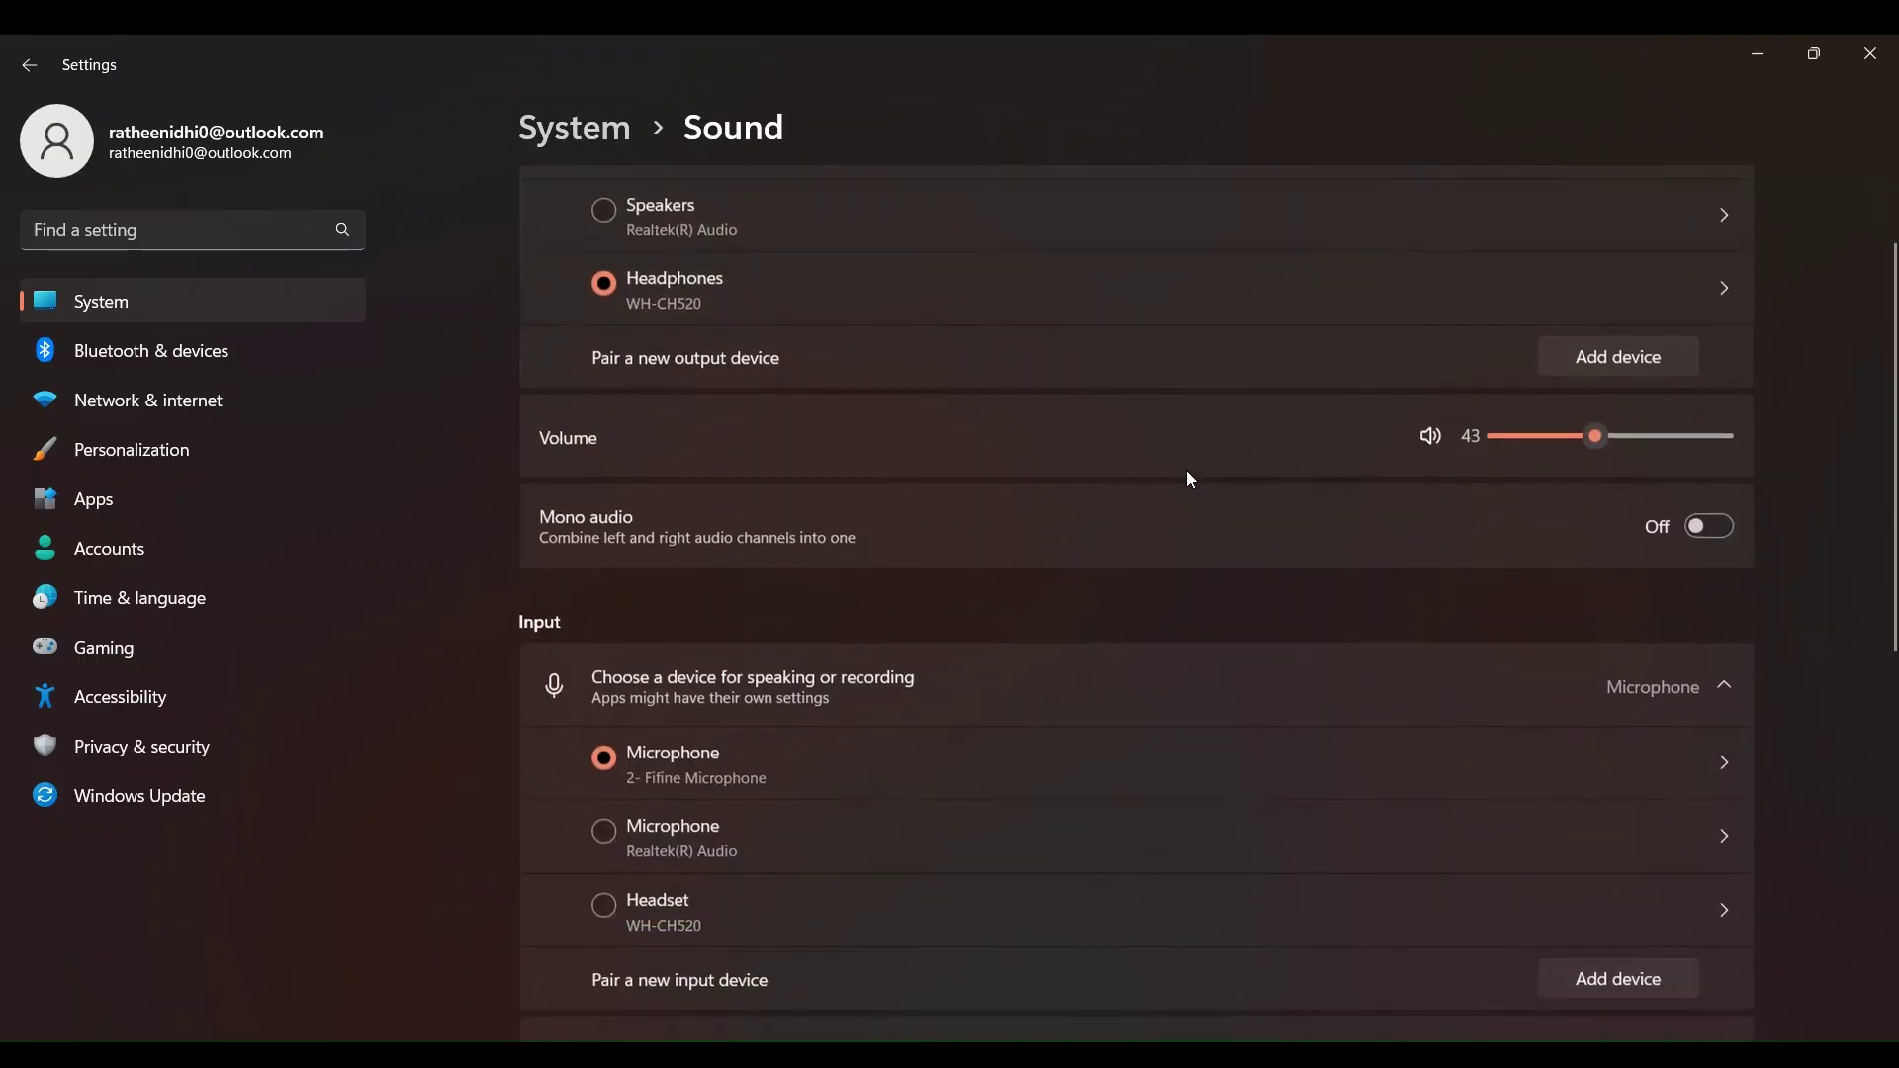
pyautogui.scroll(-1, 1186, 471)
pyautogui.scroll(-2, 1186, 471)
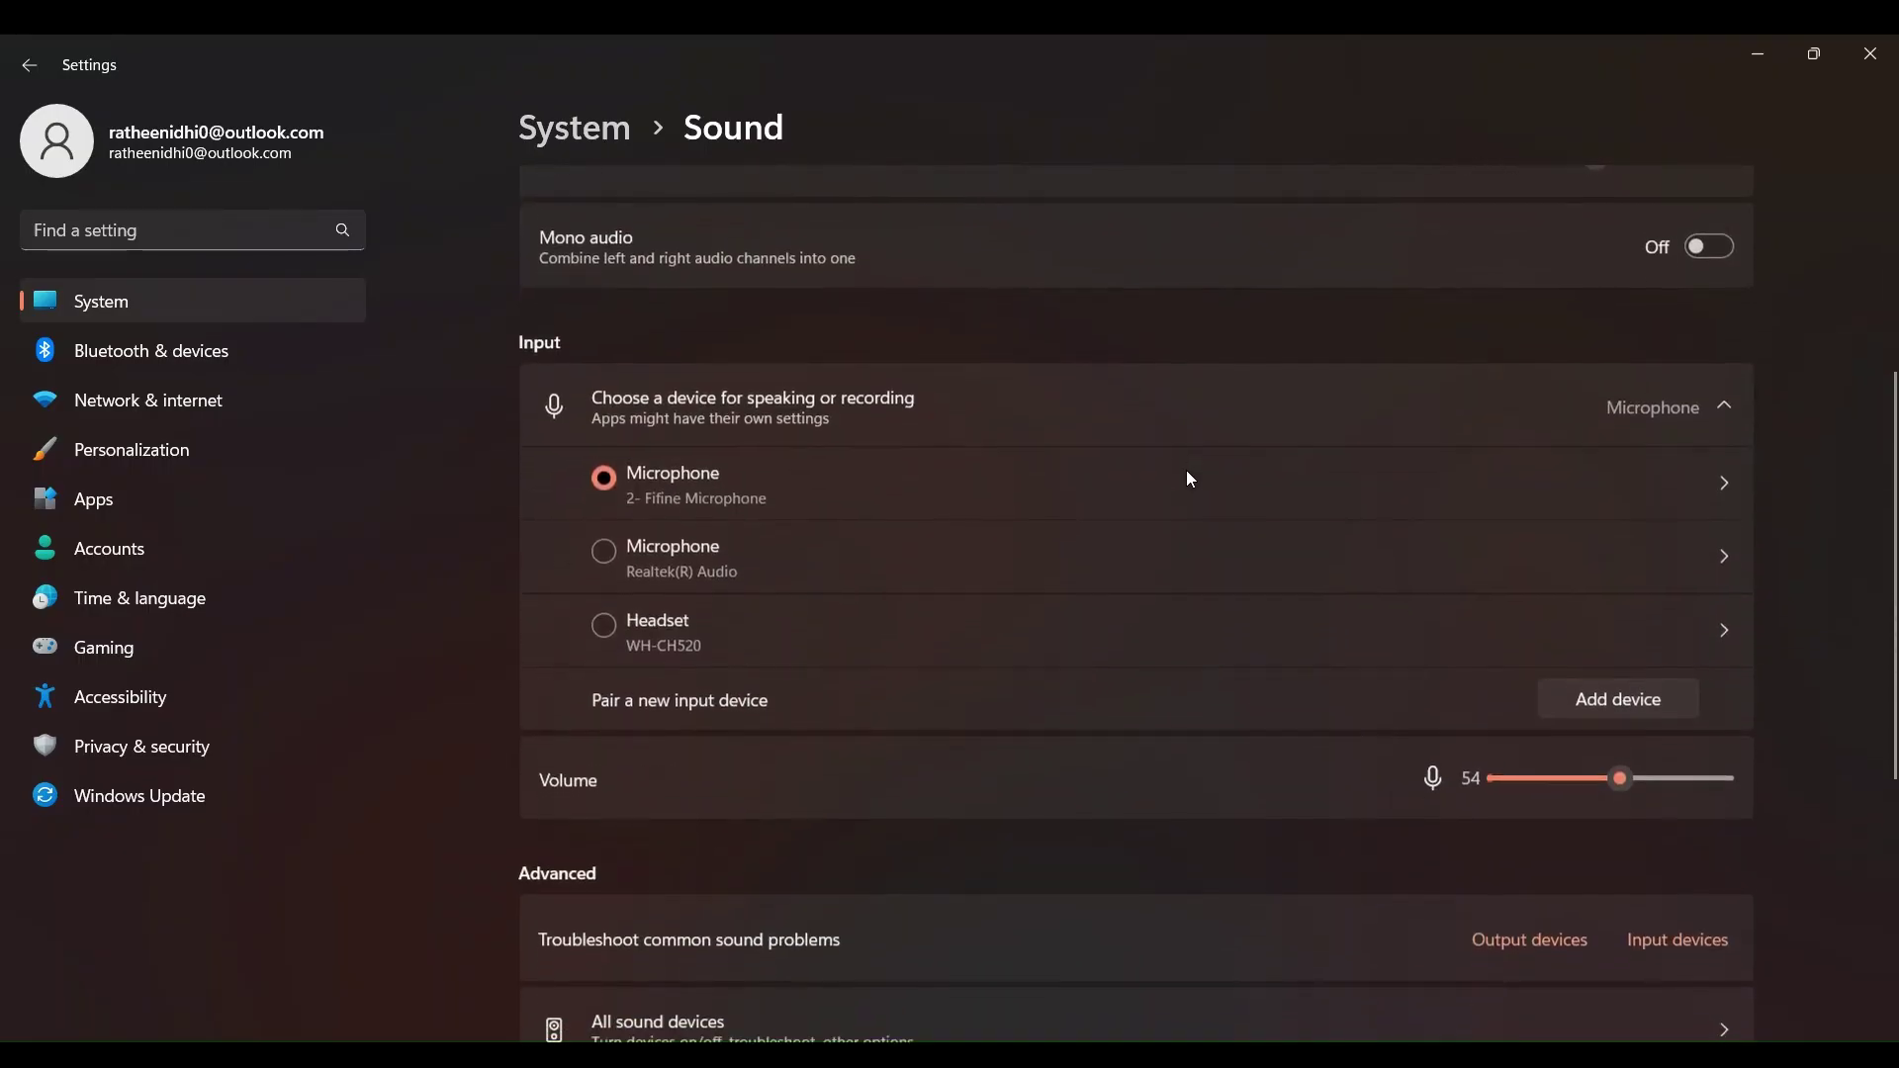
# Step: Open the Headset (WH-CH520) Properties page, which shows input volume 100
pyautogui.click(1035, 657)
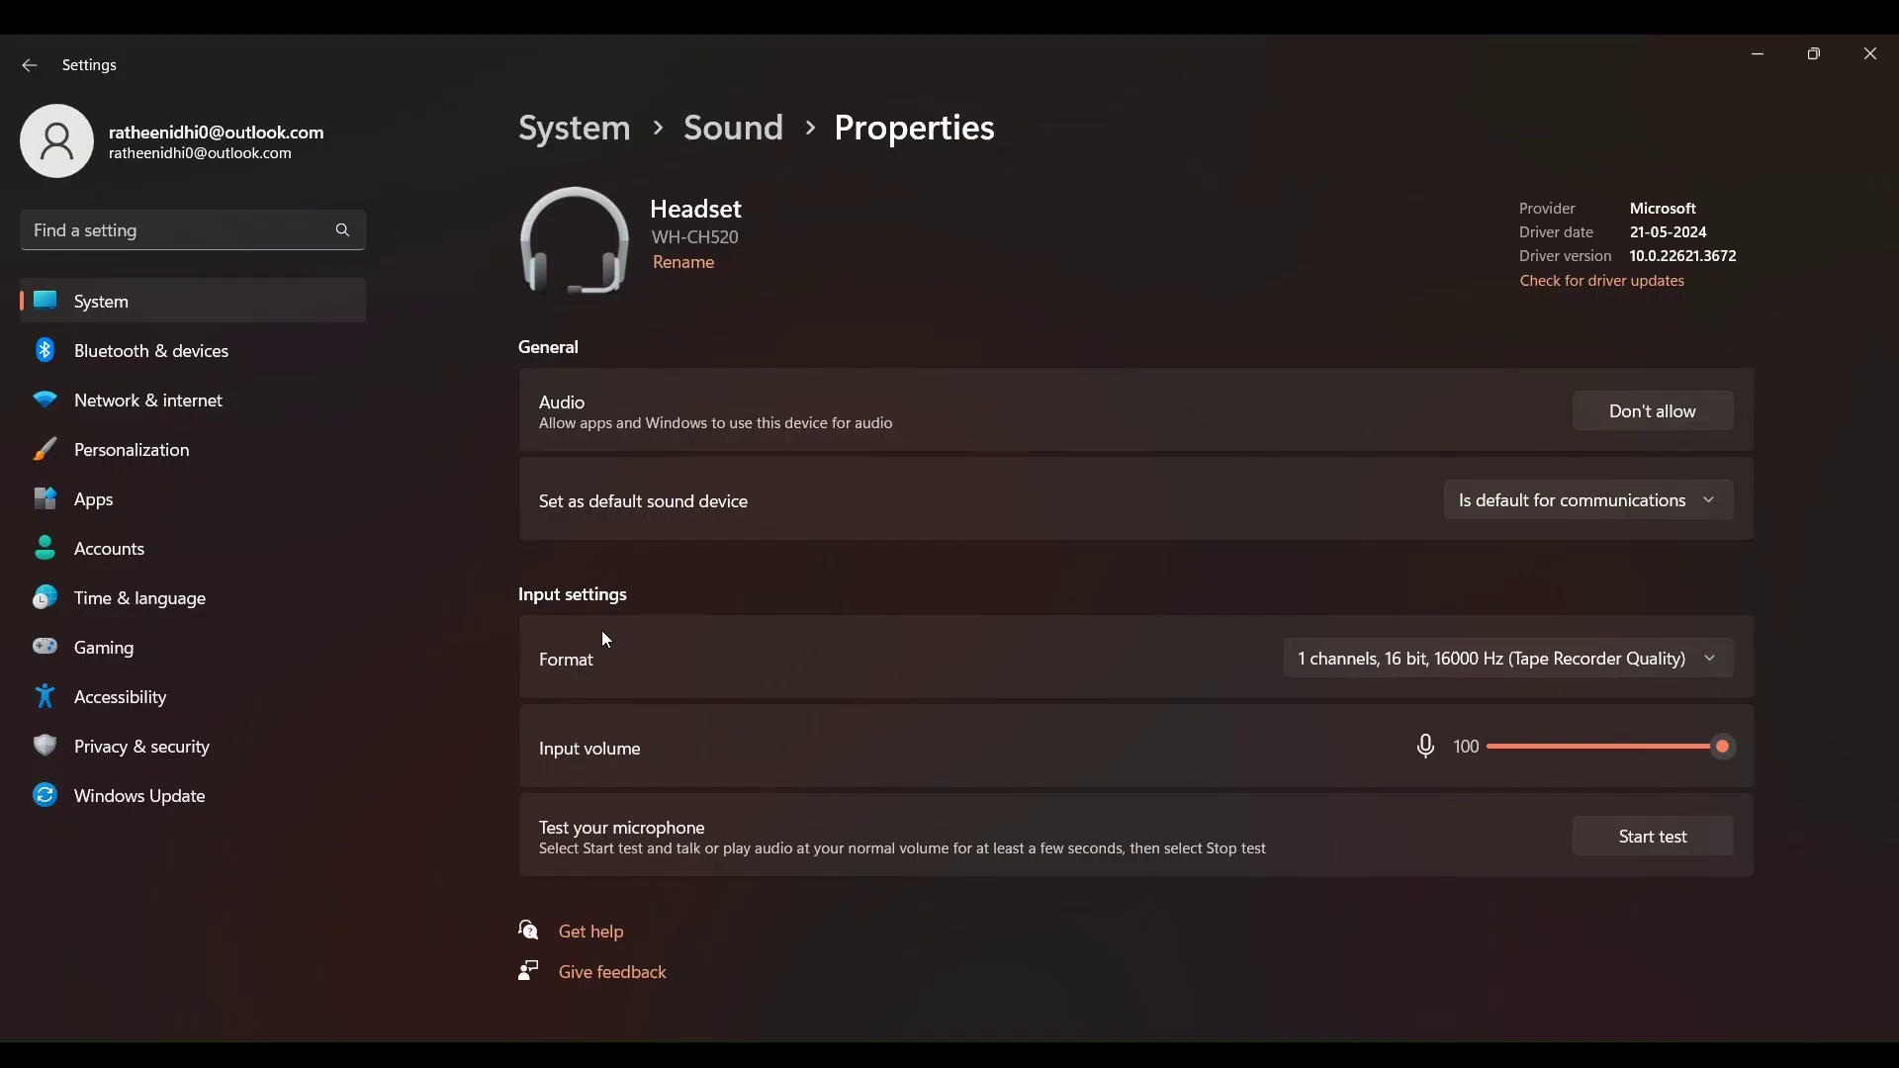